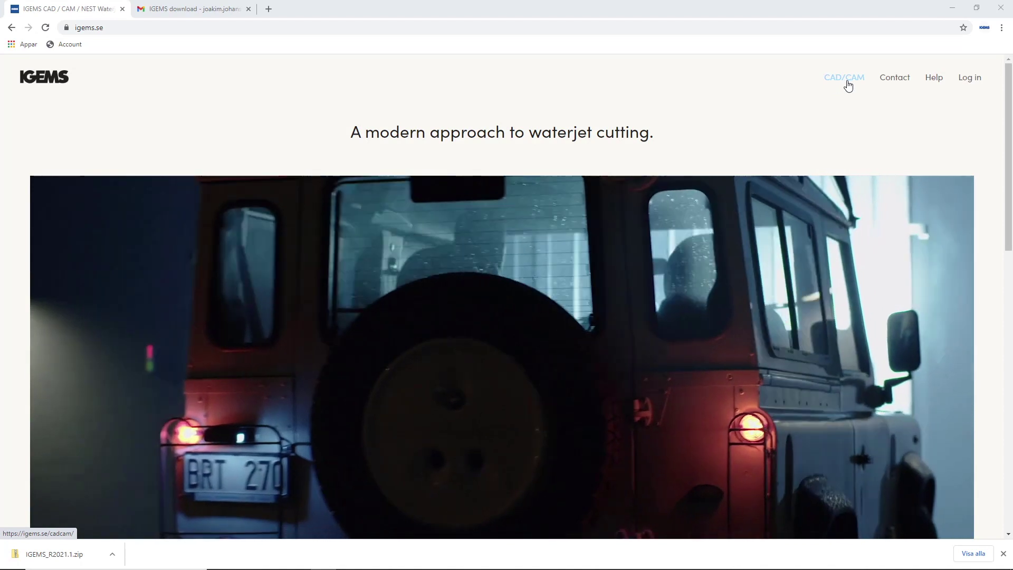
- Visit the CAD/CAM free-download form, then switch to the IGEMS download email in Gmail
left_click(846, 80)
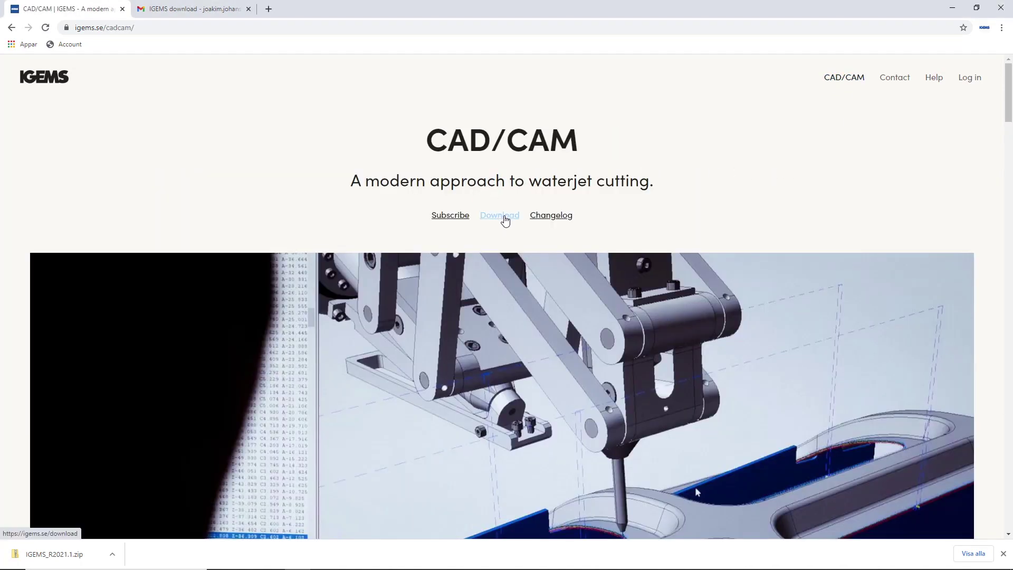
left_click(505, 220)
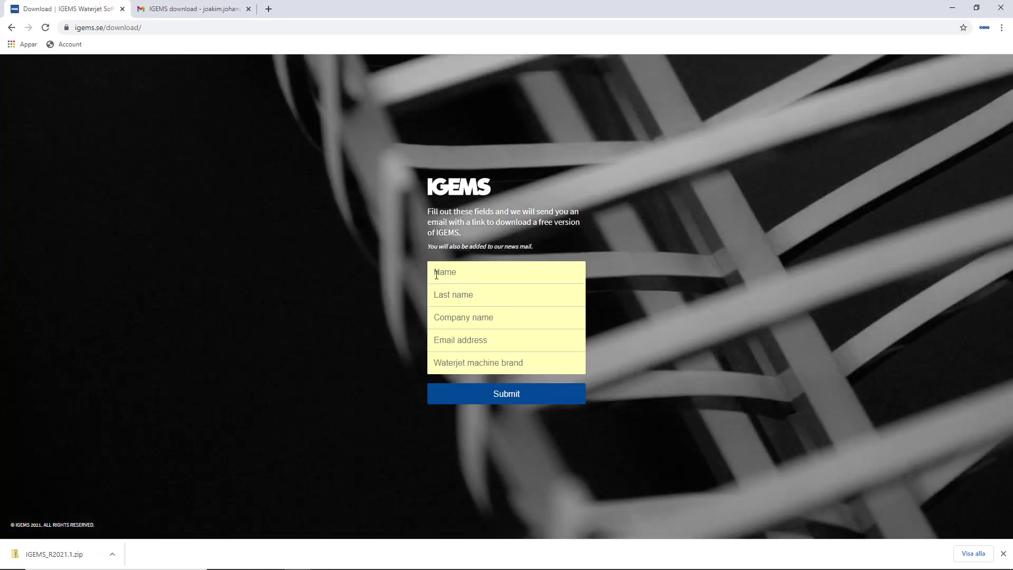
left_click(460, 272)
left_click(423, 286)
left_click(188, 6)
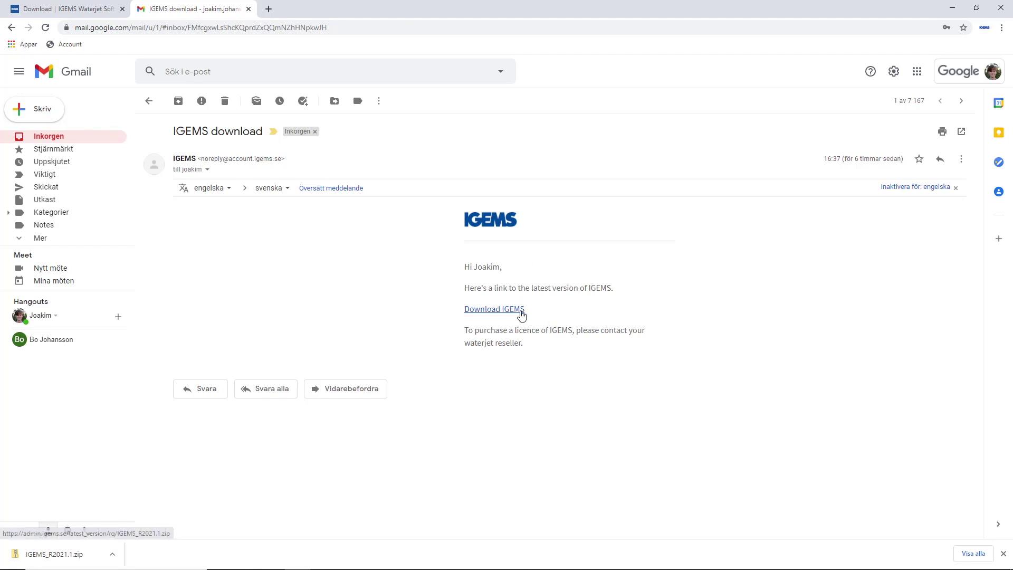
- Minimize Chrome to reveal the IGEMS_R2021.1 folder in File Explorer
left_click(953, 8)
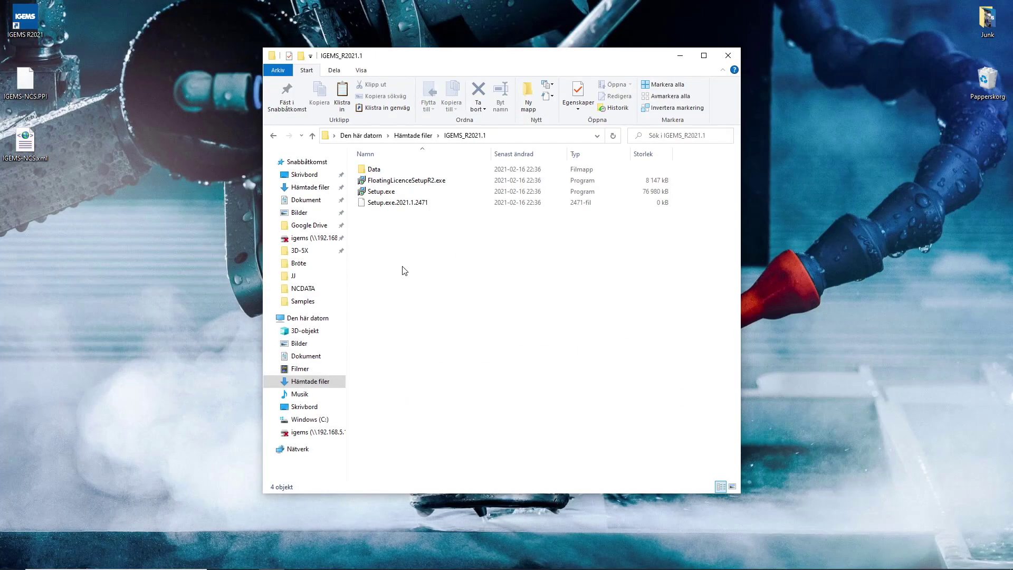
- Install IGEMS R2021 via Setup.exe into C:\Program Files (x86)\IGEMS_R2021 with both shortcut icons, then launch it
left_click(379, 192)
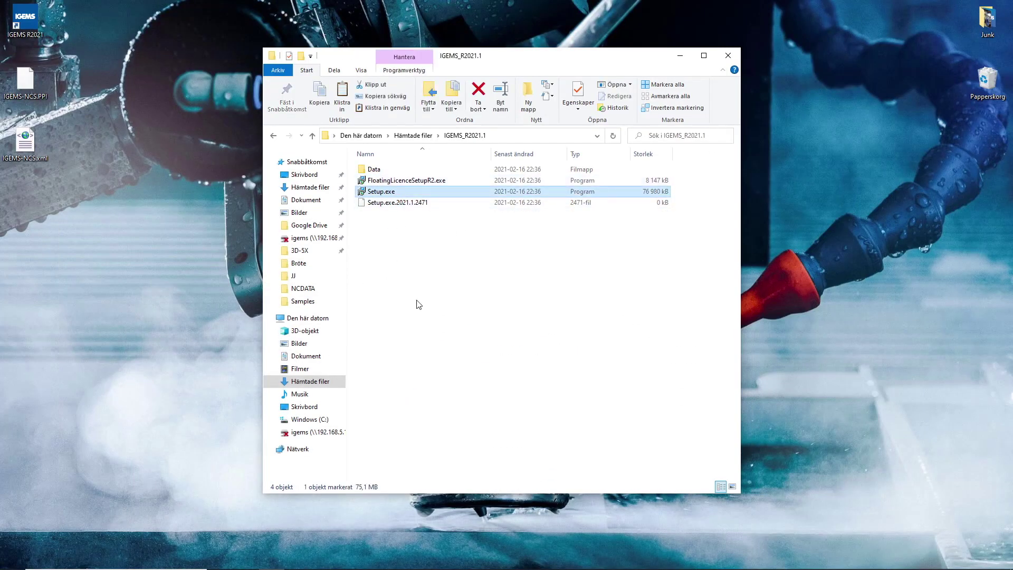
double_click(377, 193)
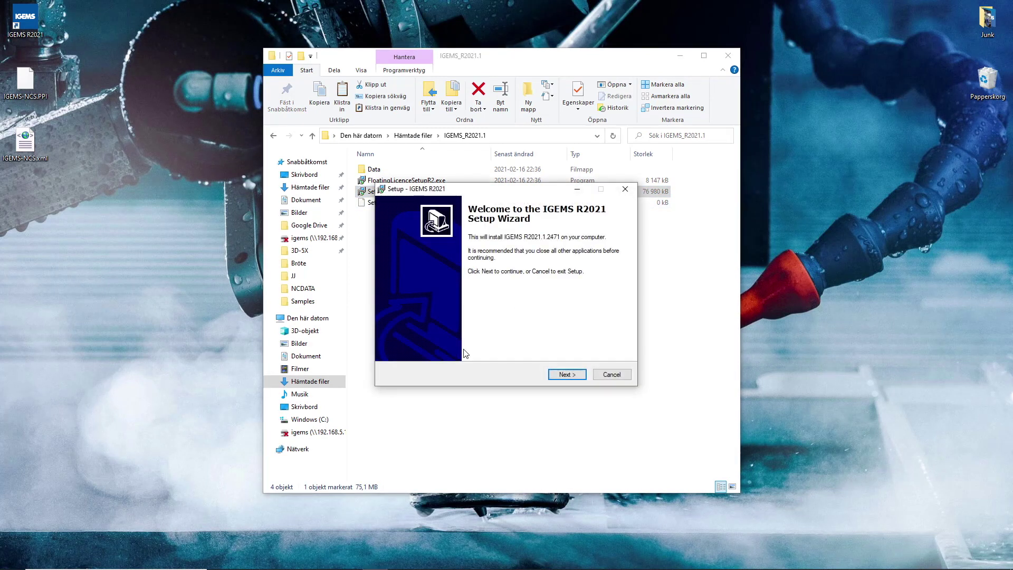
left_click(559, 375)
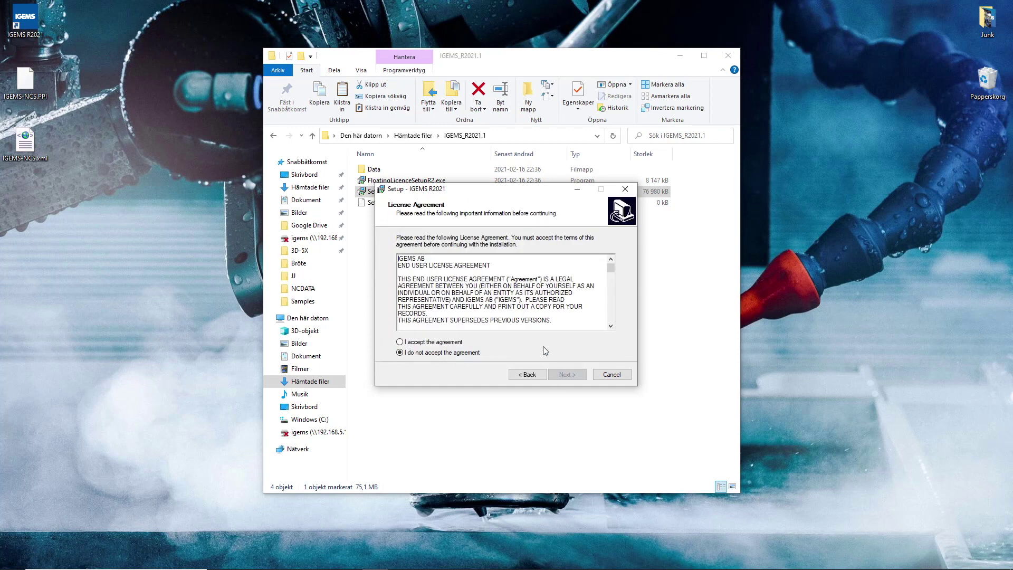
left_click(437, 343)
left_click(557, 375)
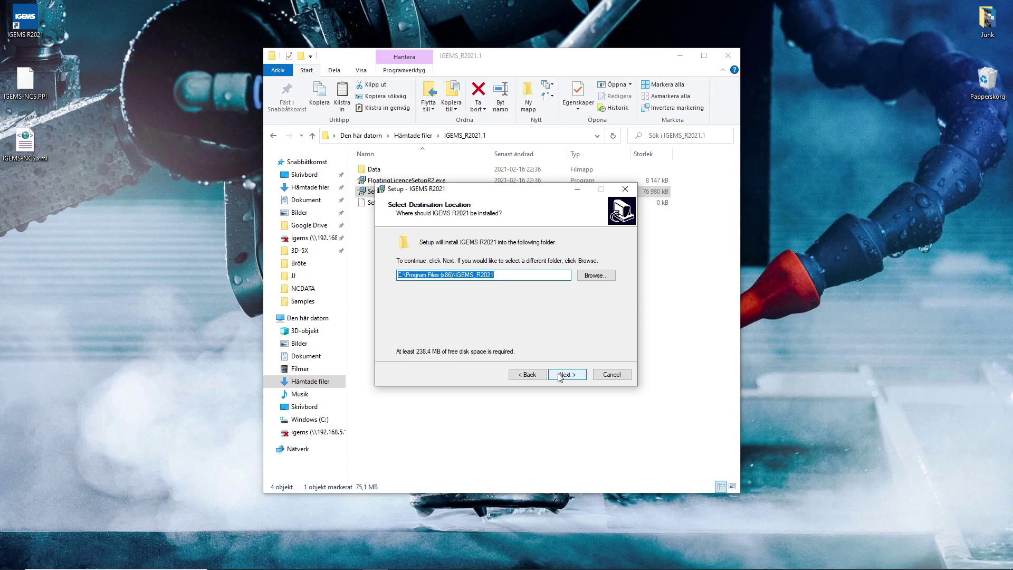
left_click(559, 375)
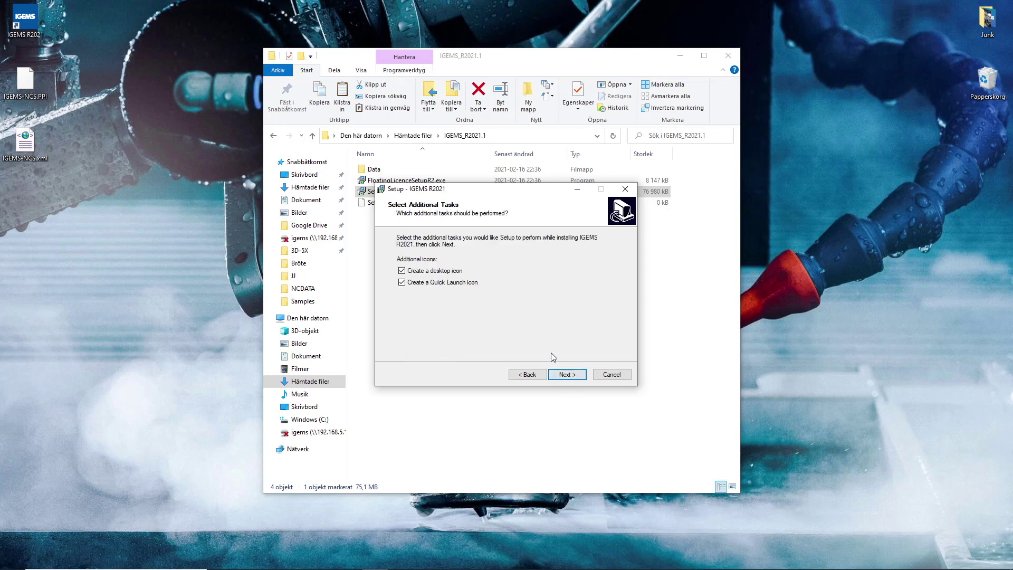
left_click(573, 376)
left_click(574, 376)
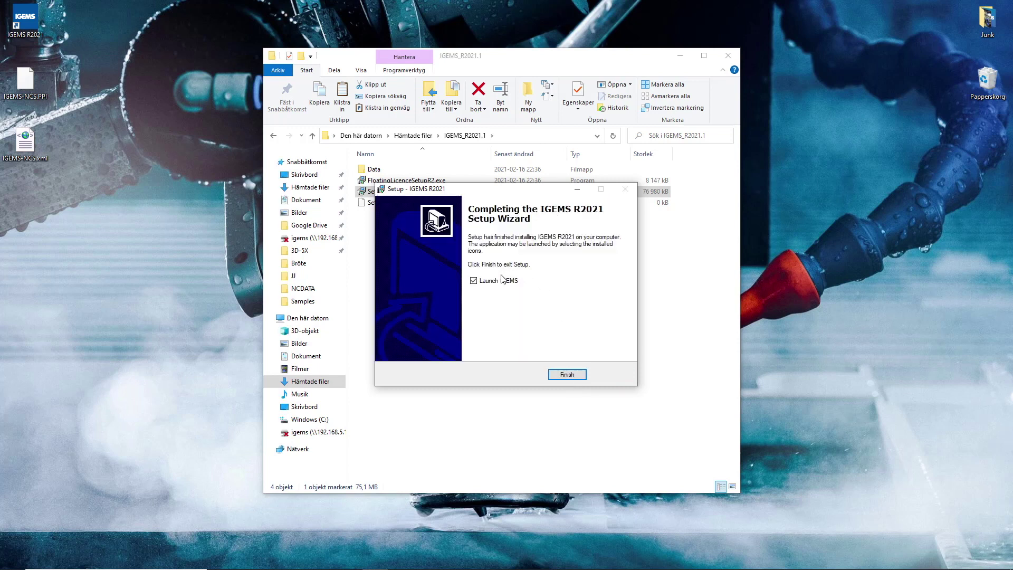
left_click(568, 375)
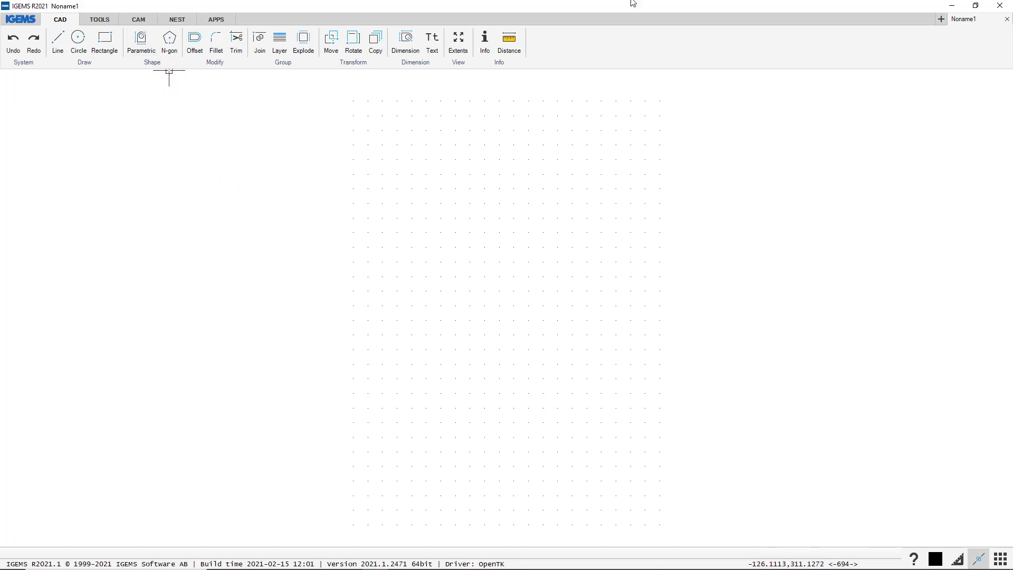
- Shrink IGEMS to a centred window, minimize Explorer, and open the IGEMS main menu
left_click(966, 6)
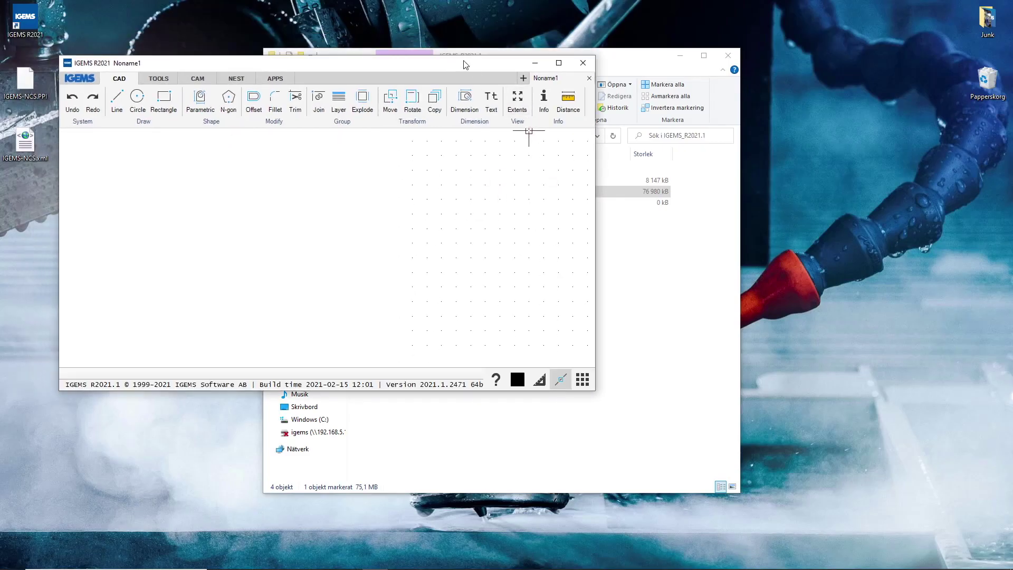
left_click(675, 60)
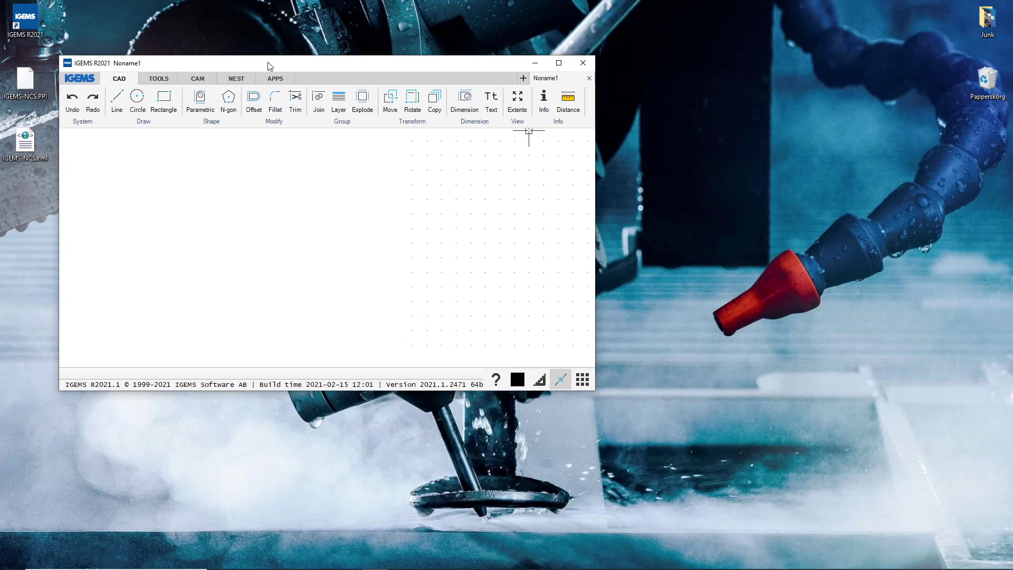
left_click_drag(265, 66, 501, 106)
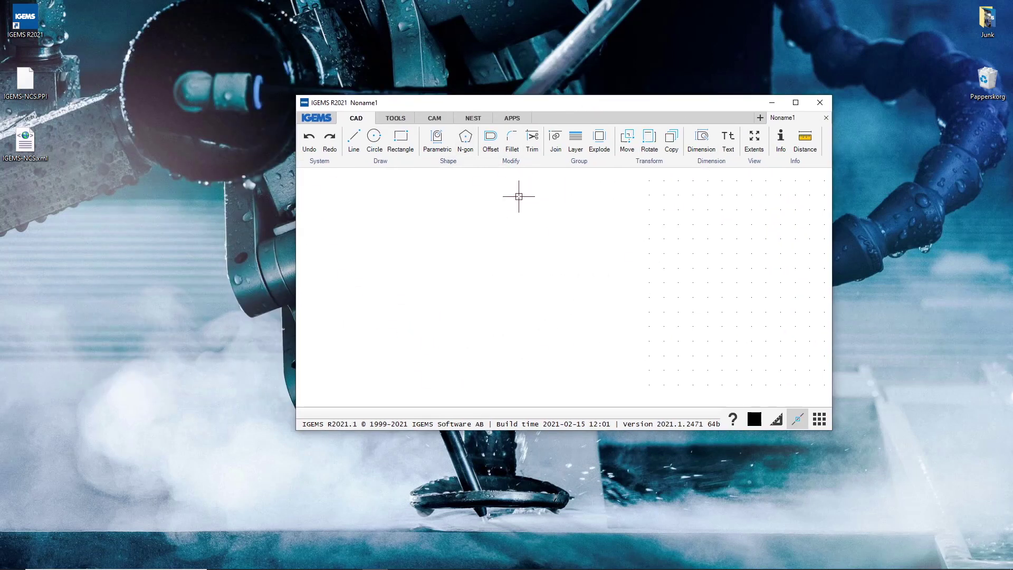
left_click(317, 120)
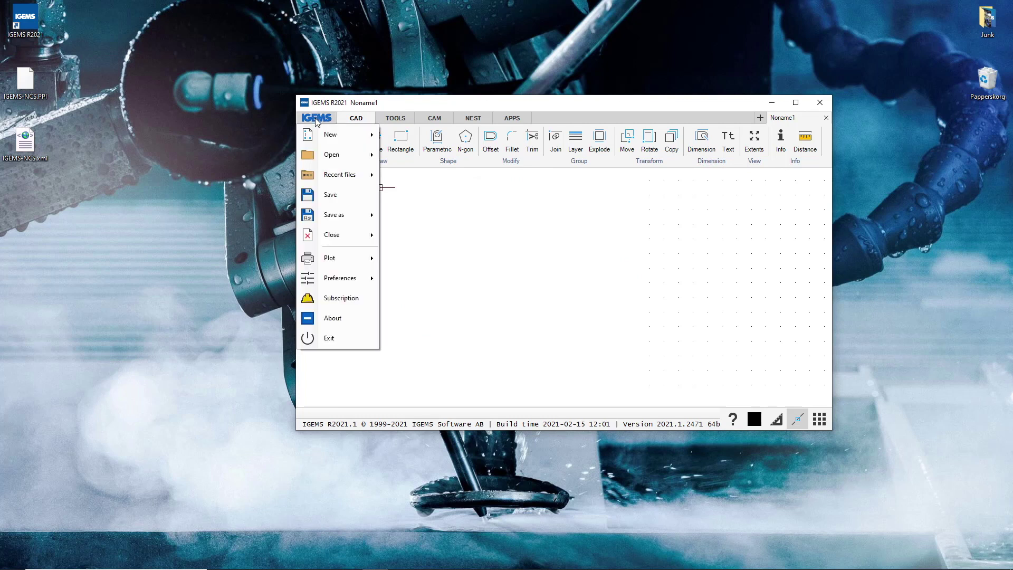
left_click(329, 300)
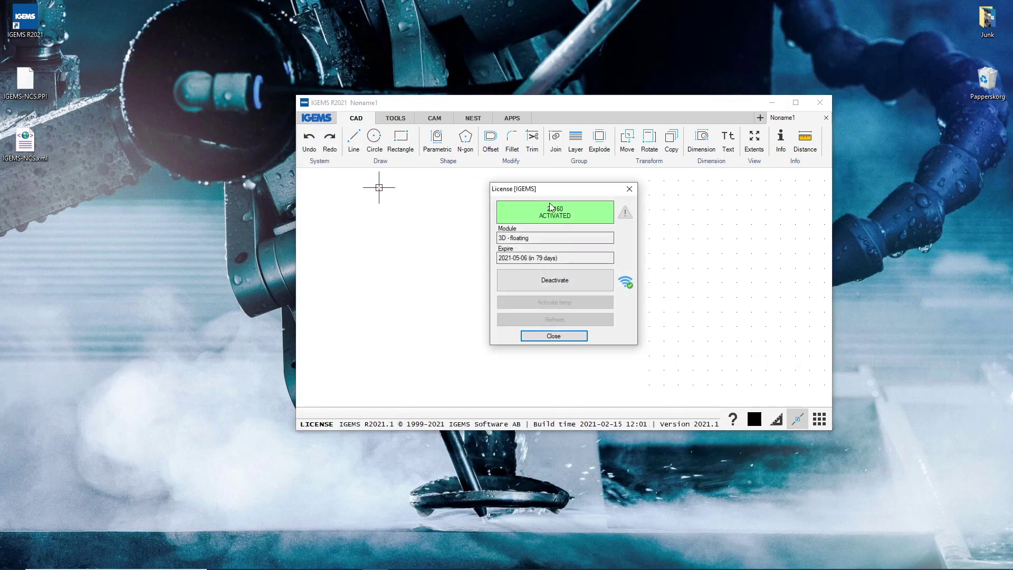
left_click(629, 189)
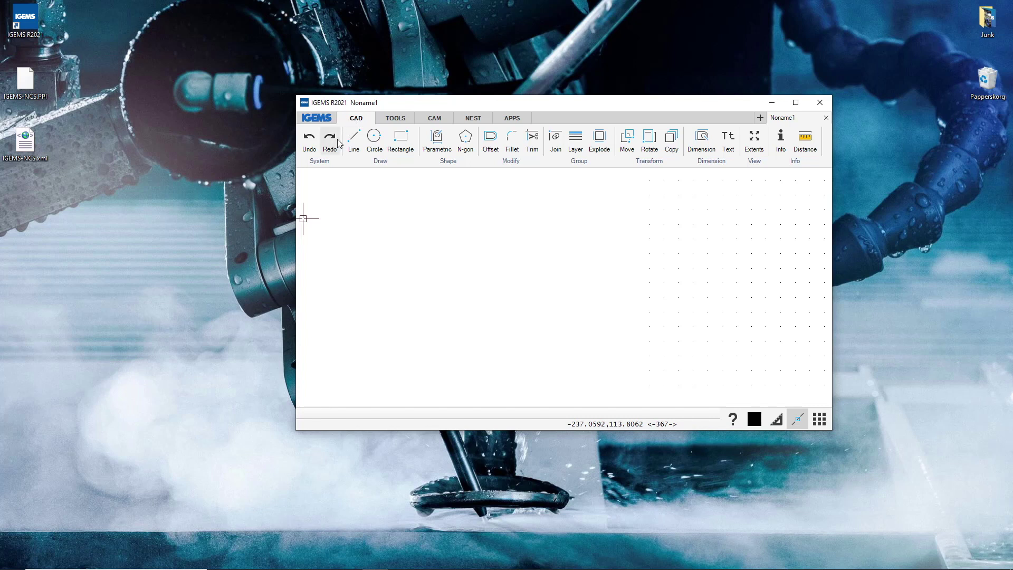
- Move IGEMS-NCS.PPI and IGEMS-NCS.xml (into Machines) into the Shared folder, then maximize IGEMS
left_click(325, 163)
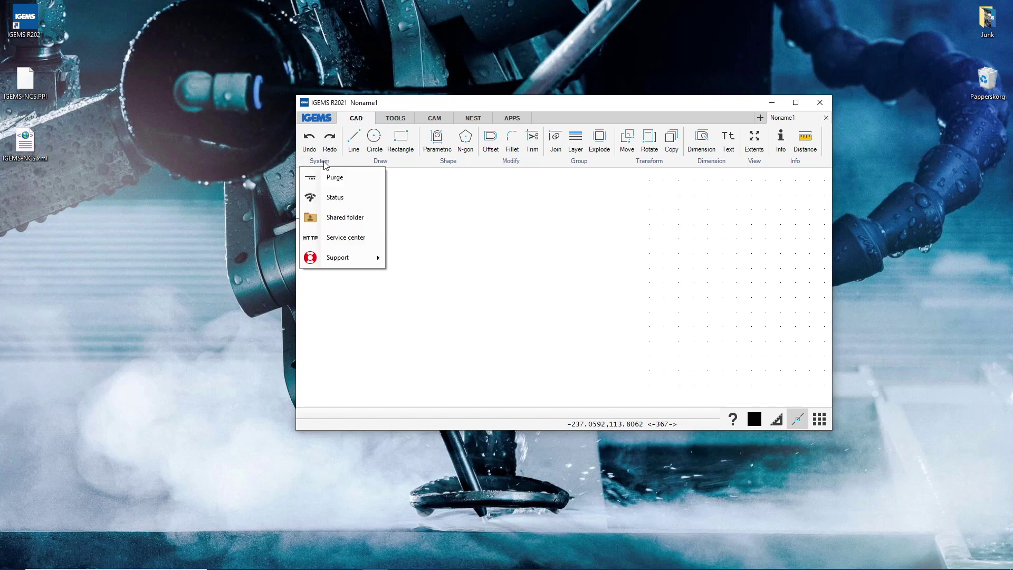
left_click(339, 219)
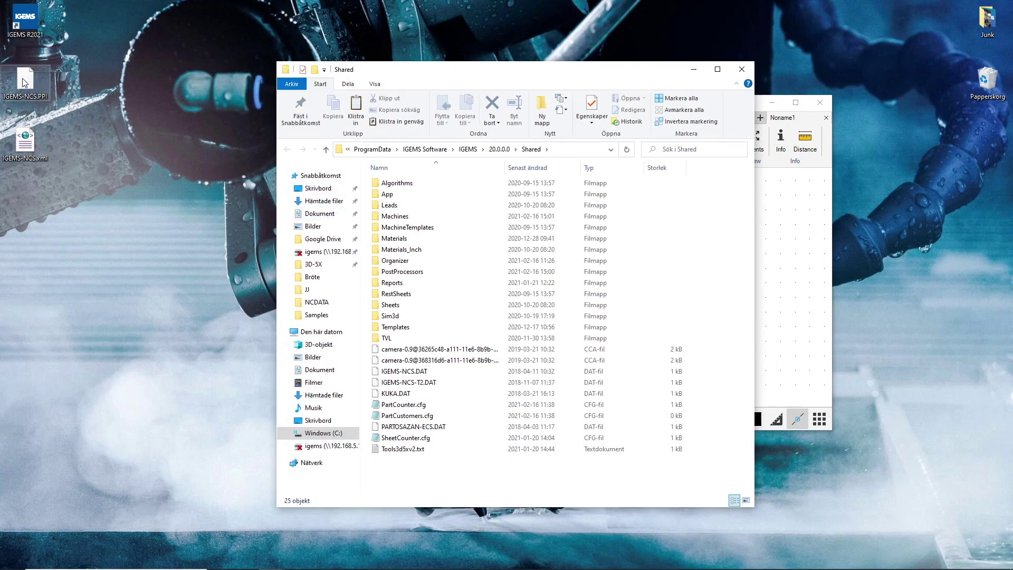
left_click_drag(24, 82, 390, 274)
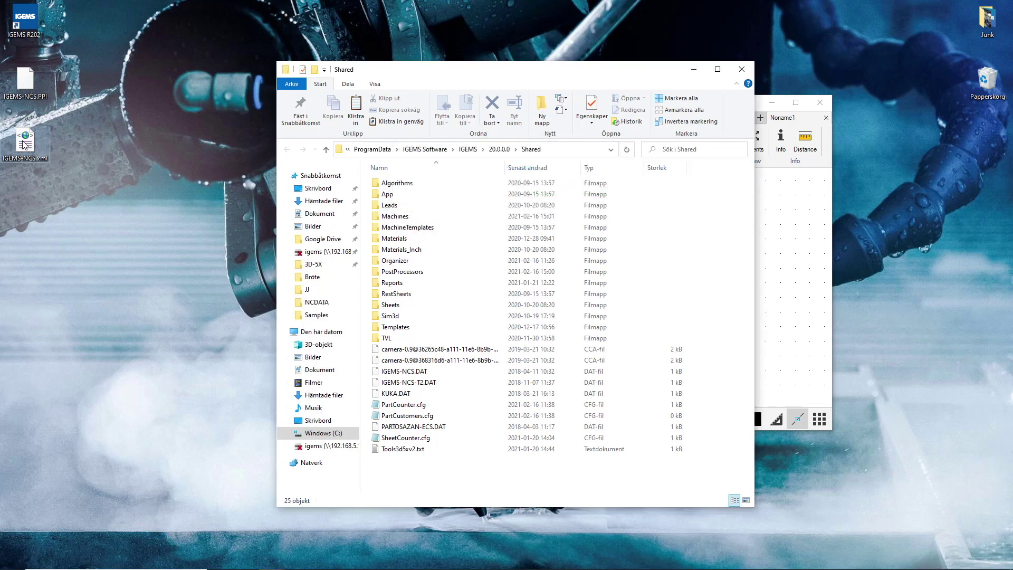
left_click_drag(24, 145, 399, 217)
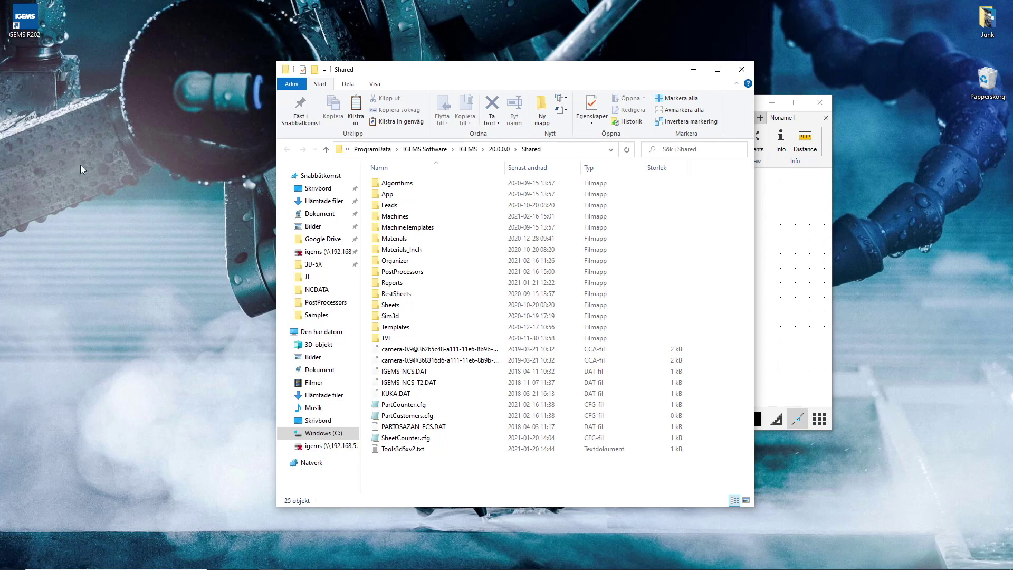
left_click(738, 71)
left_click_drag(582, 106, 554, 1)
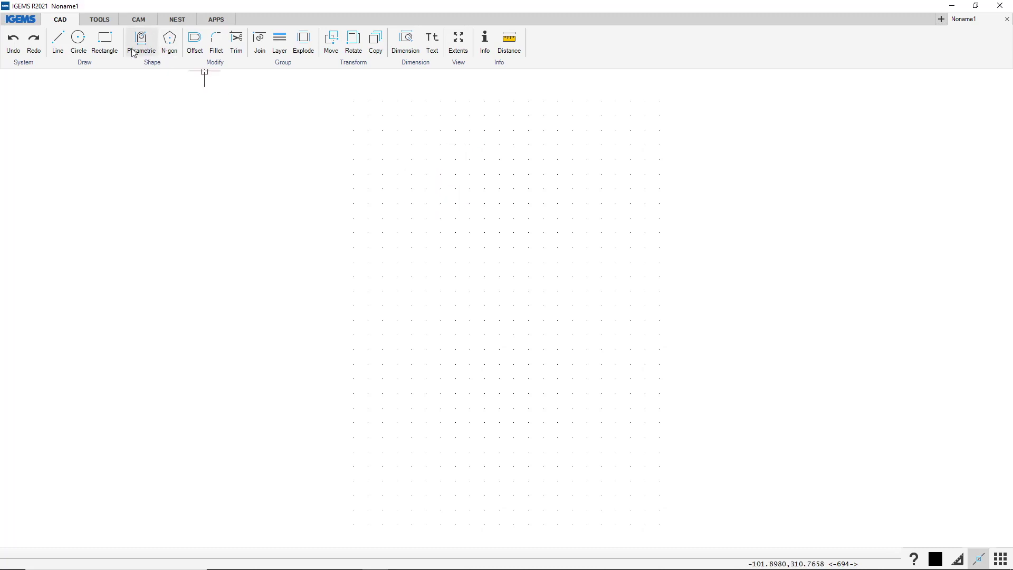
- In CAM, select the IGEMS-NCS machine with Stainless Steel, Standard, 10.00 mm material
left_click(136, 19)
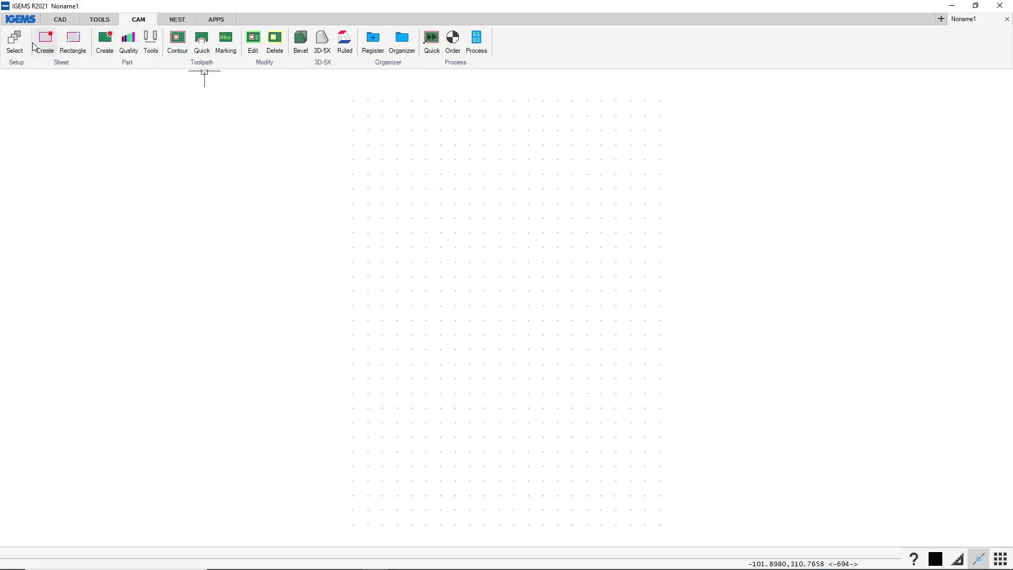
left_click(15, 42)
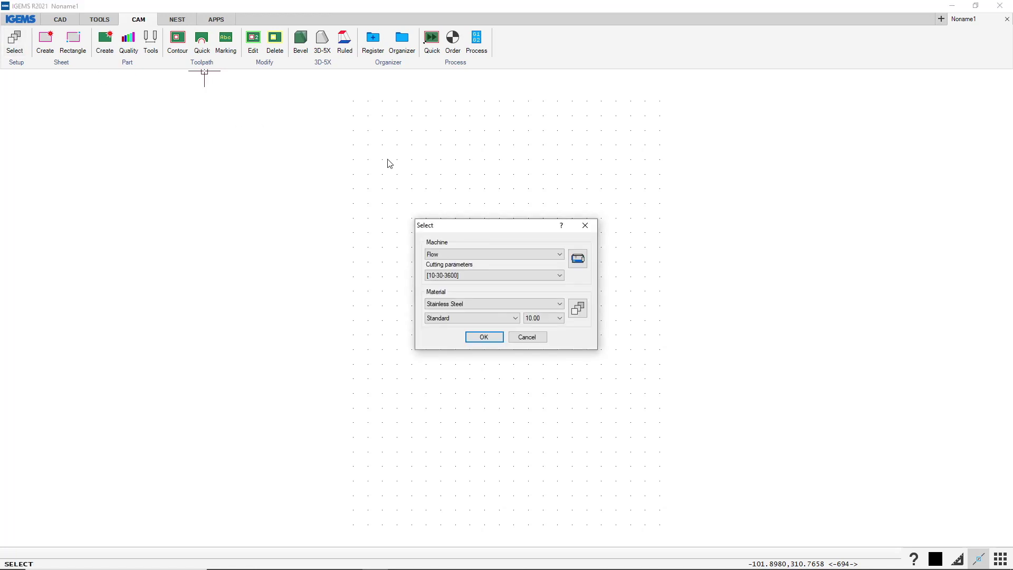
left_click(518, 250)
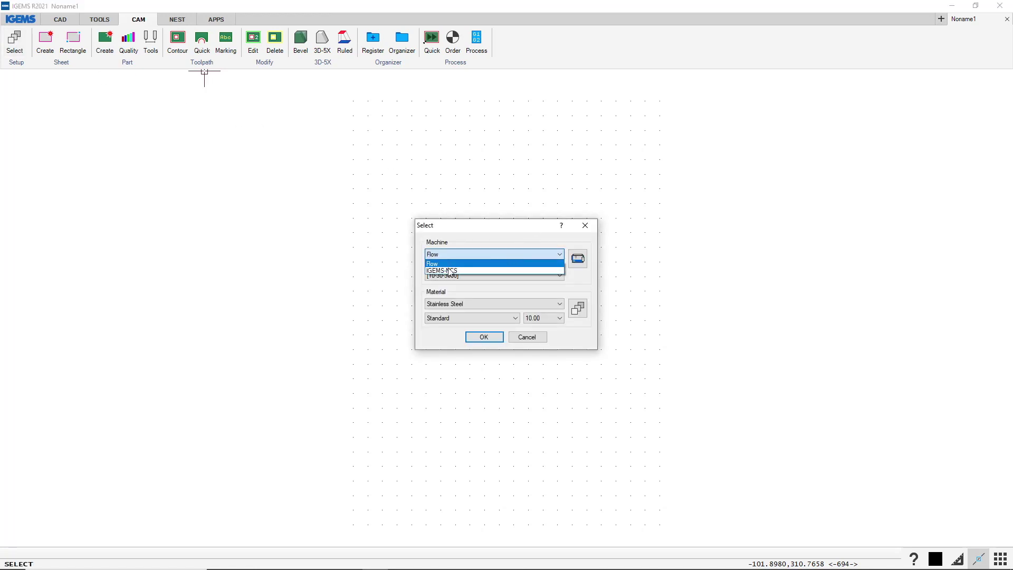
left_click(449, 270)
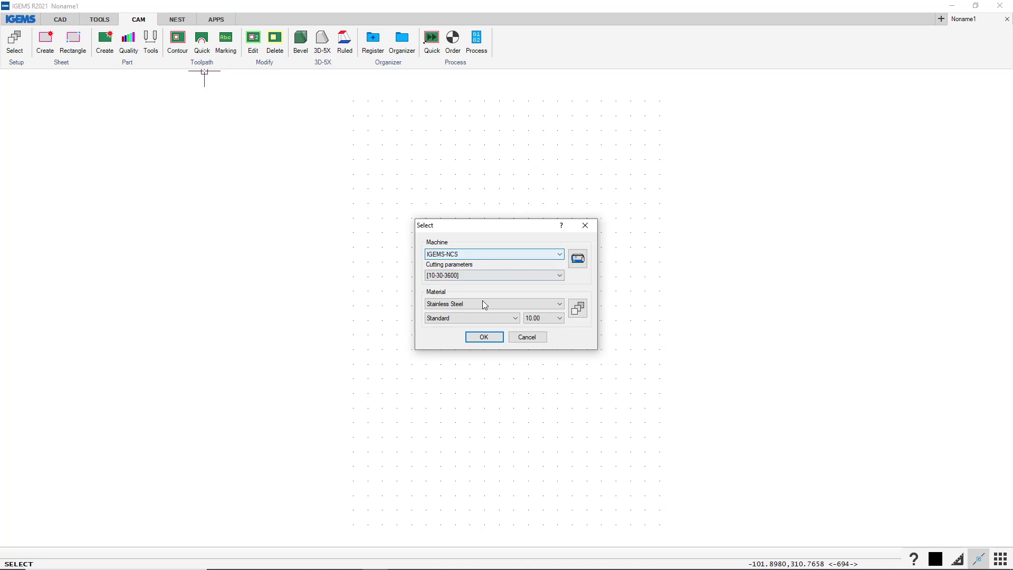
left_click(497, 338)
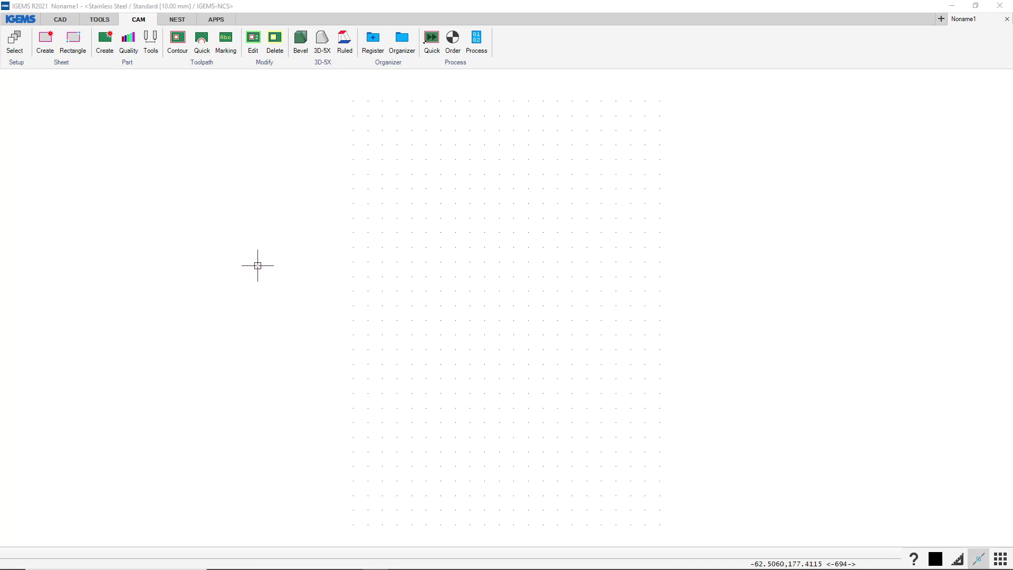
- From the Subscription licence window, open the account.igems.se login page in the browser
left_click(22, 20)
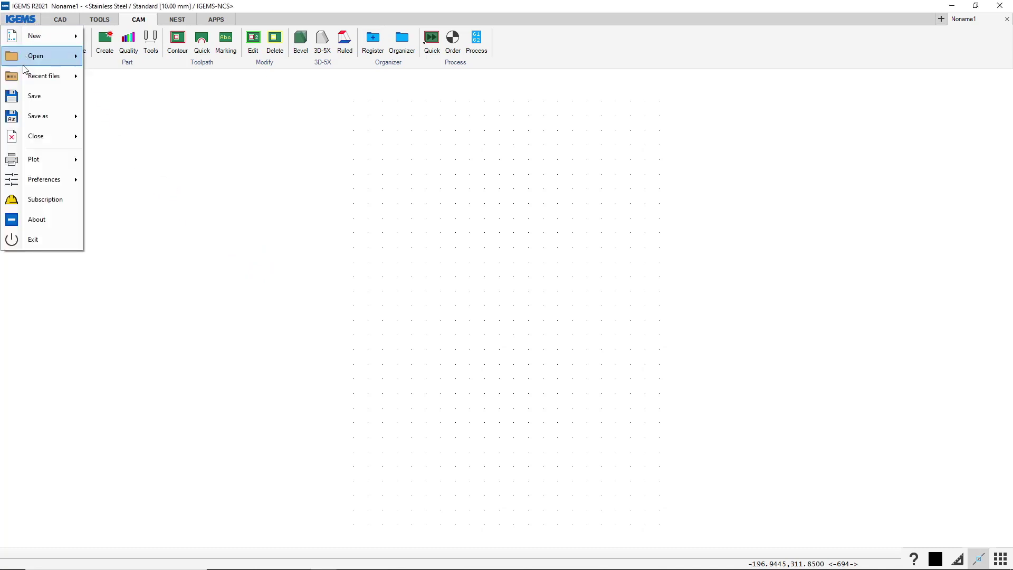
left_click(34, 200)
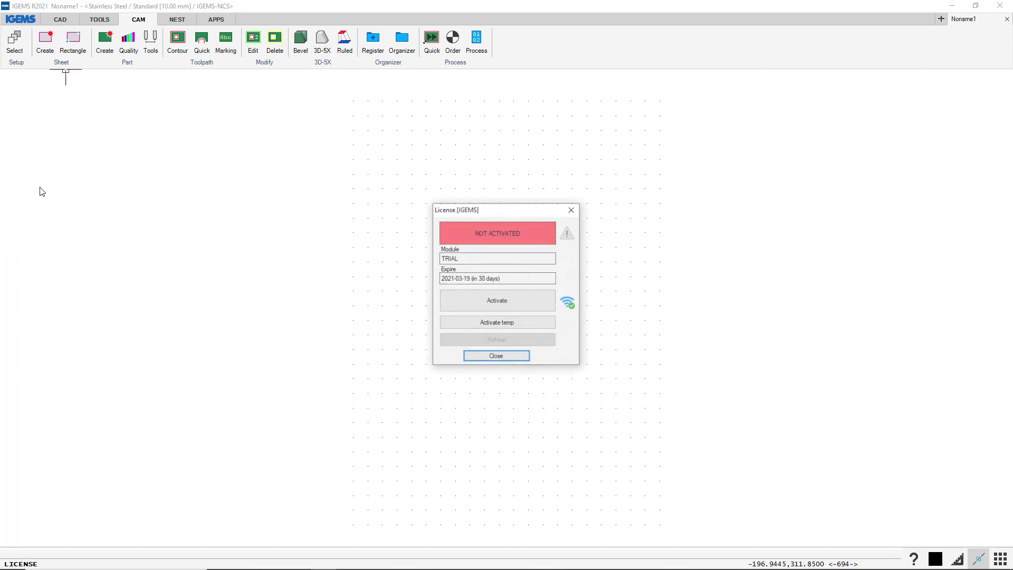
left_click(568, 303)
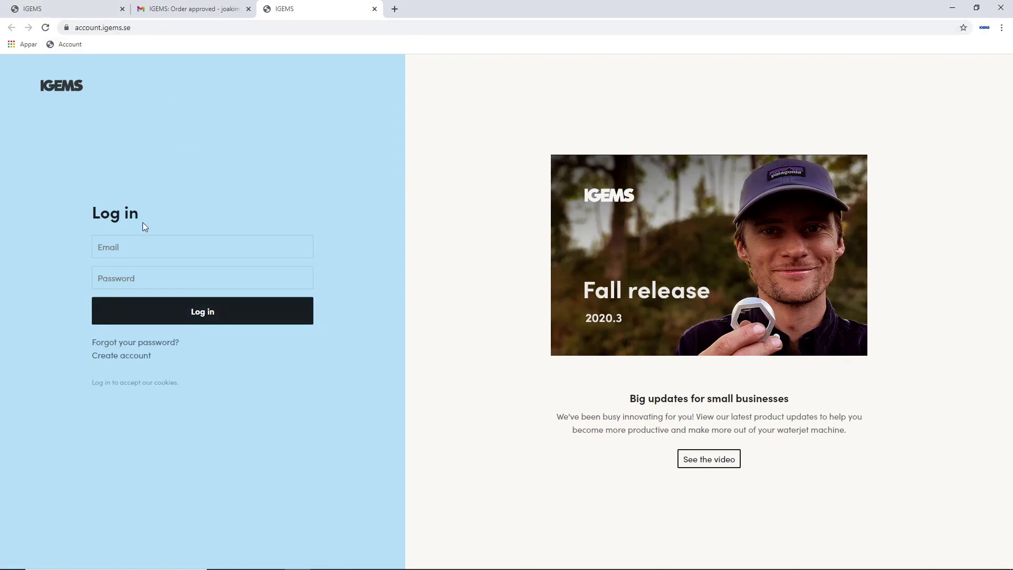
left_click(103, 360)
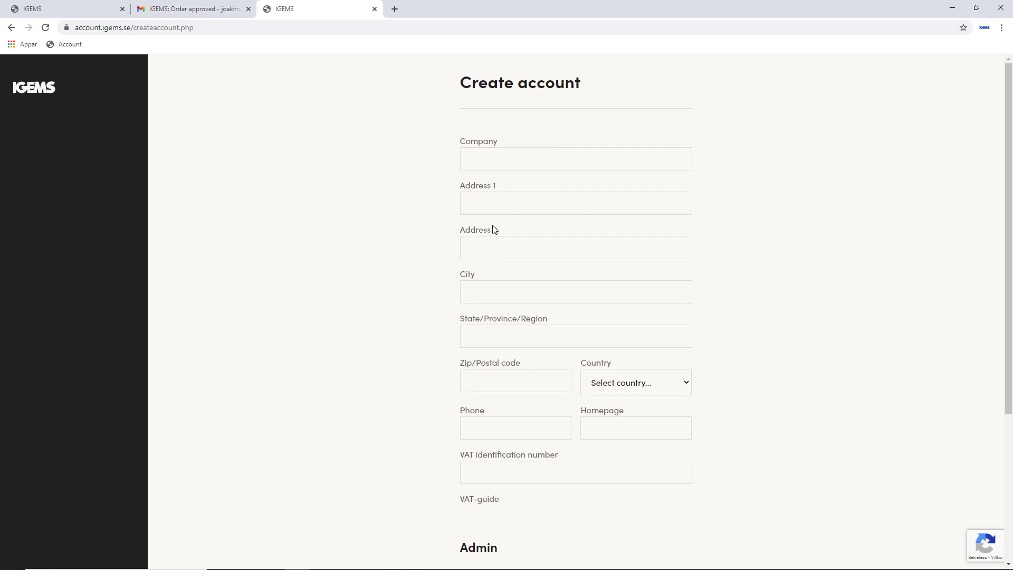
scroll(515, 252, "down", 4)
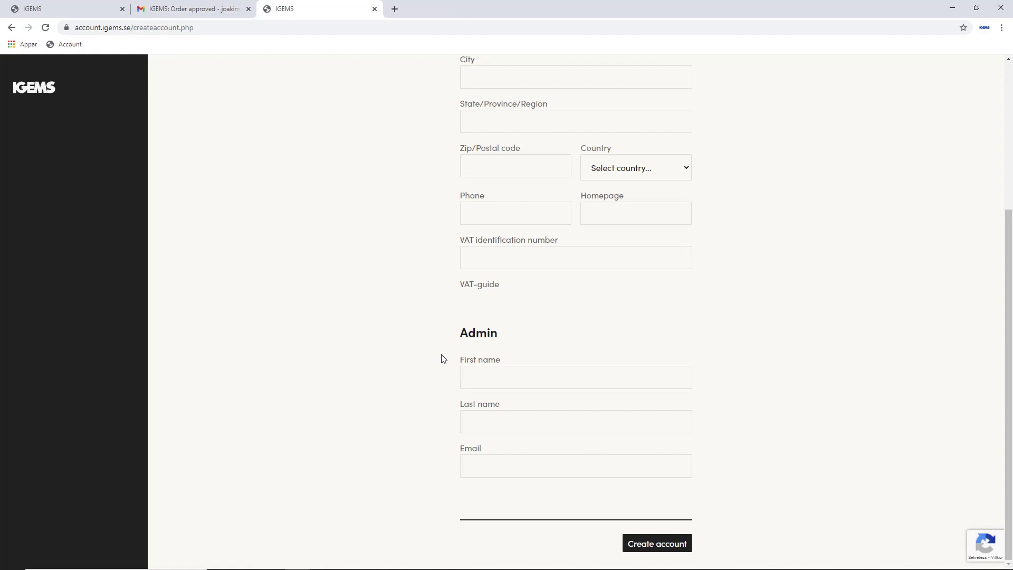
scroll(364, 366, "up", 4)
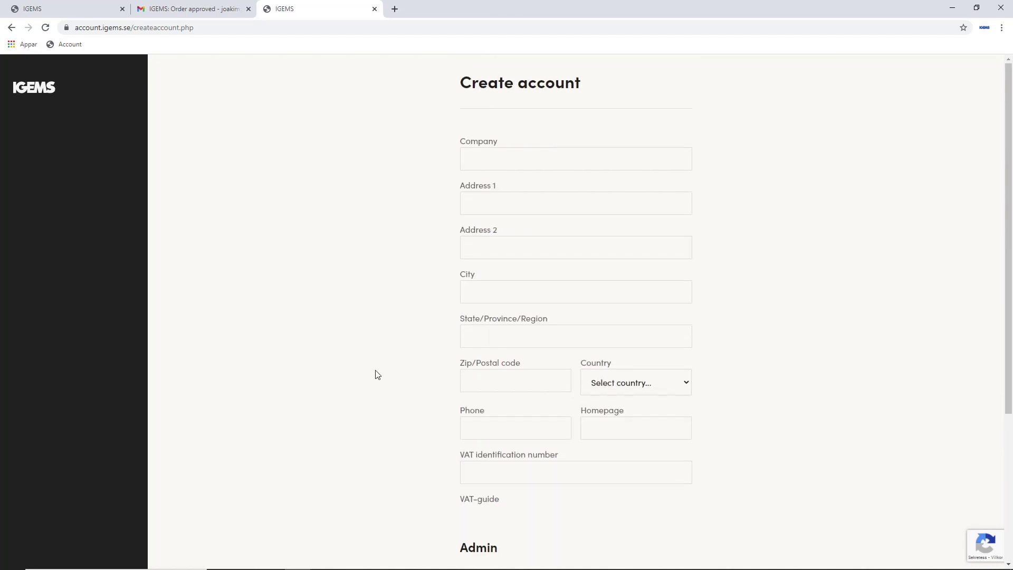
left_click(12, 28)
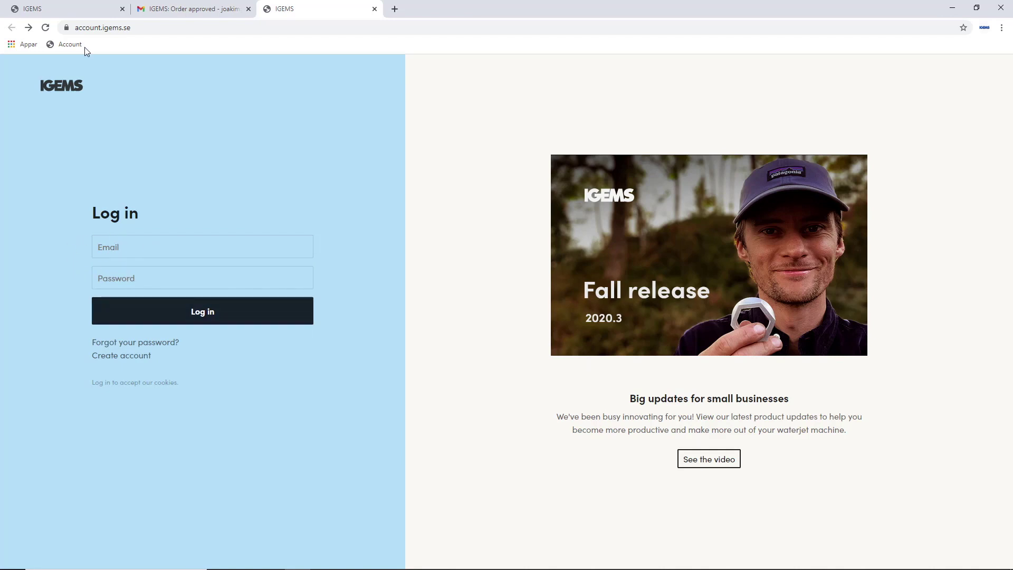
left_click(79, 13)
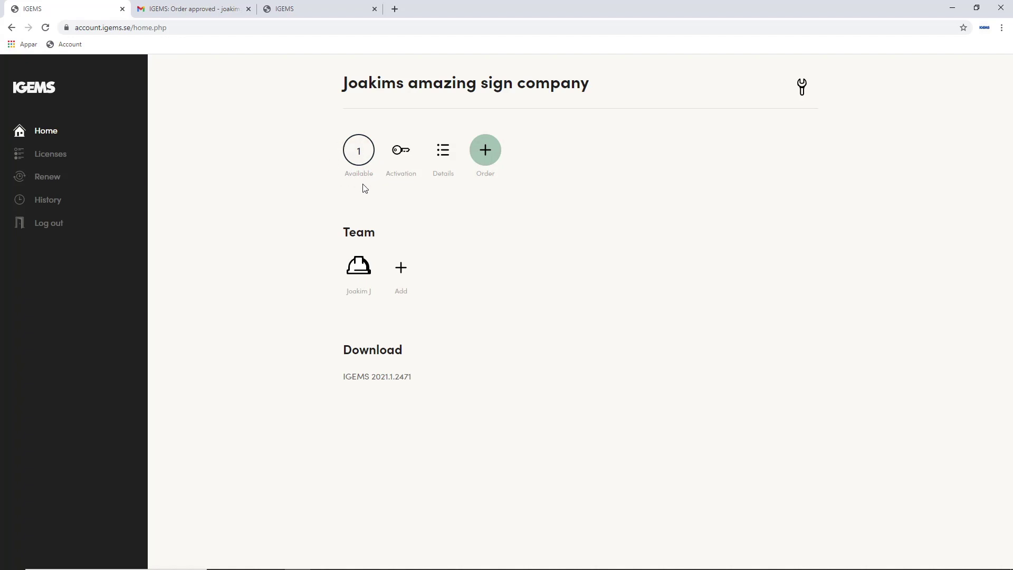
- Start a new order and review the 2D and 3D licence options
left_click(485, 153)
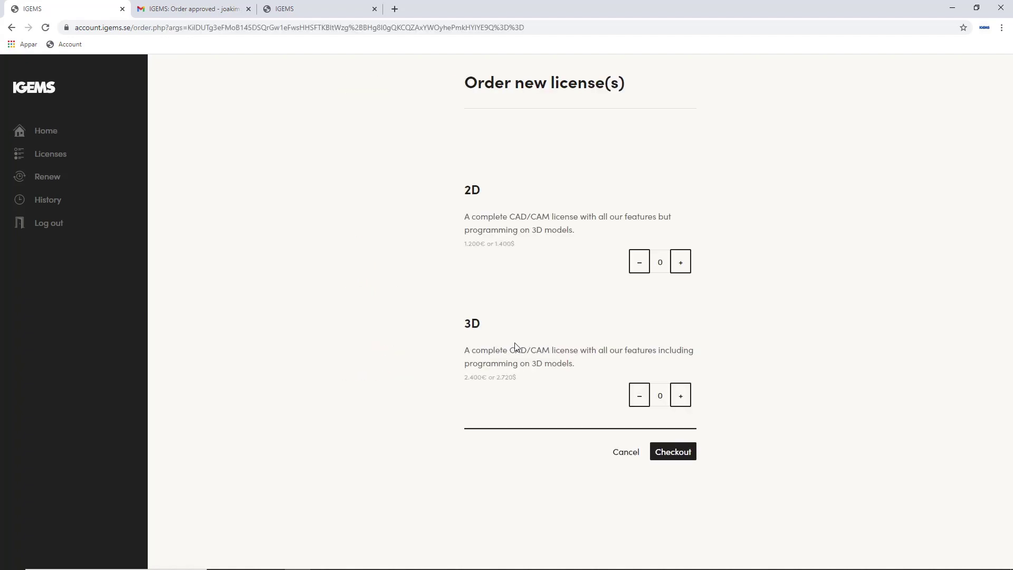
left_click_drag(464, 189, 482, 193)
left_click(483, 194)
left_click_drag(466, 321, 481, 324)
left_click(509, 323)
- Order one 3D licence, pay 2 400,00 € by credit card, and open the order-approved email
left_click(677, 396)
left_click(671, 453)
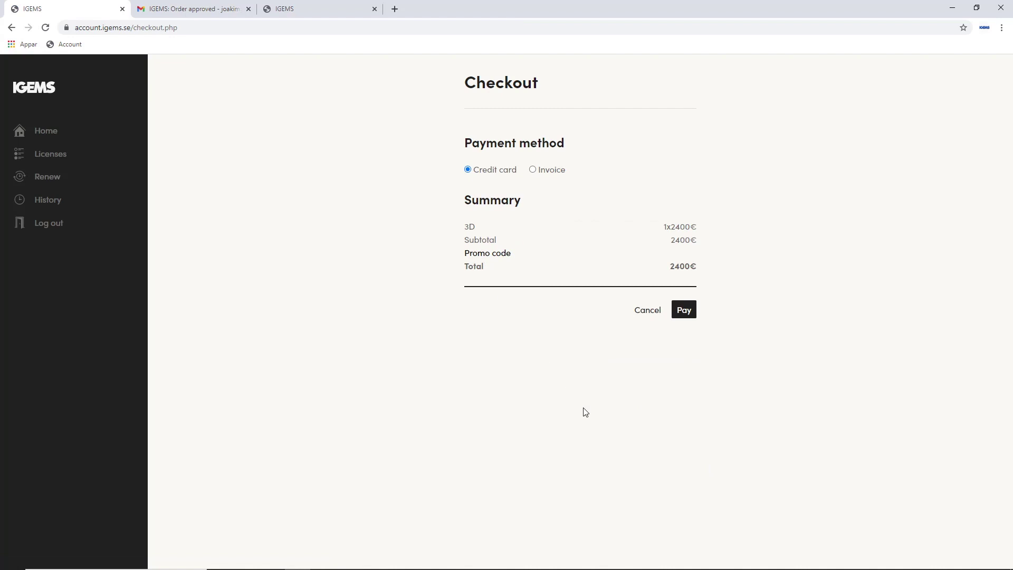
left_click(685, 311)
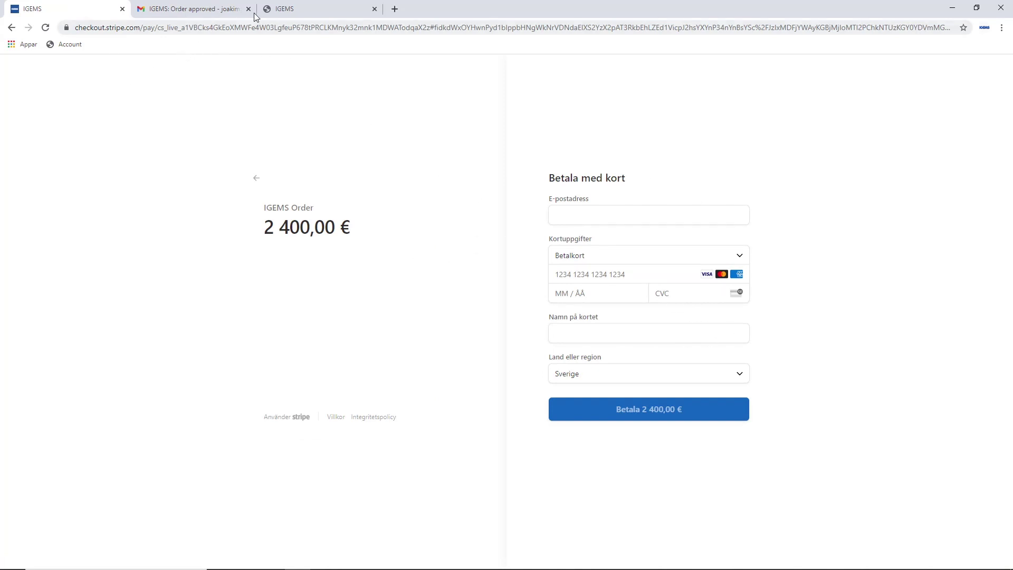
mouse_move(282, 15)
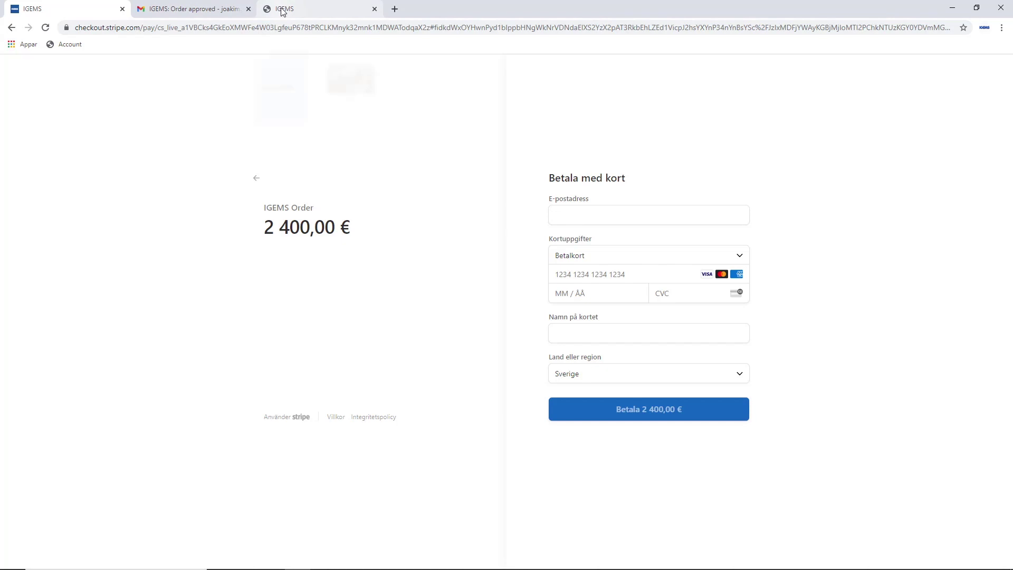
left_click(178, 10)
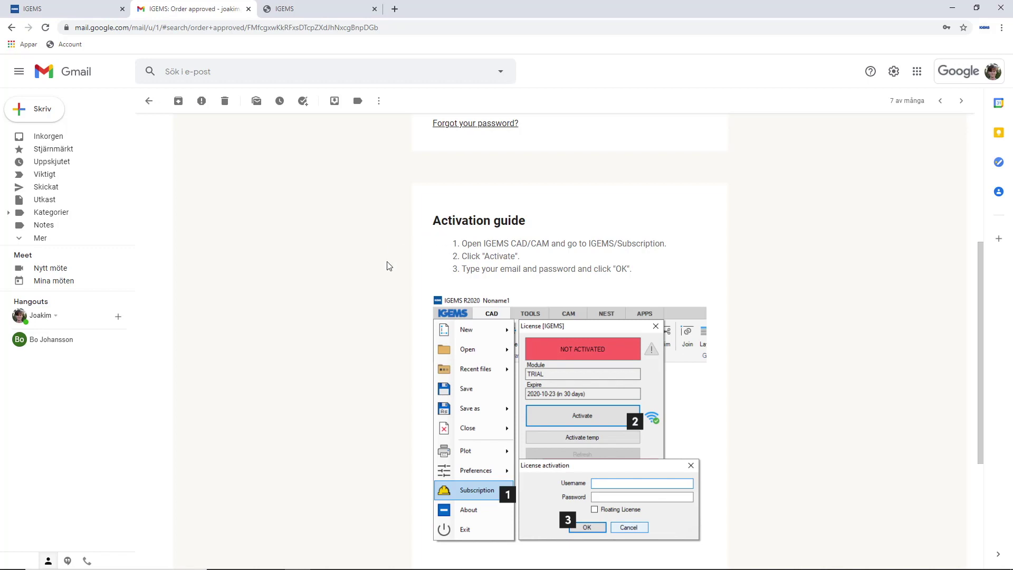
- Read through the order-approved email's activation guide, then return to the IGEMS License dialog
scroll(369, 290, "up", 4)
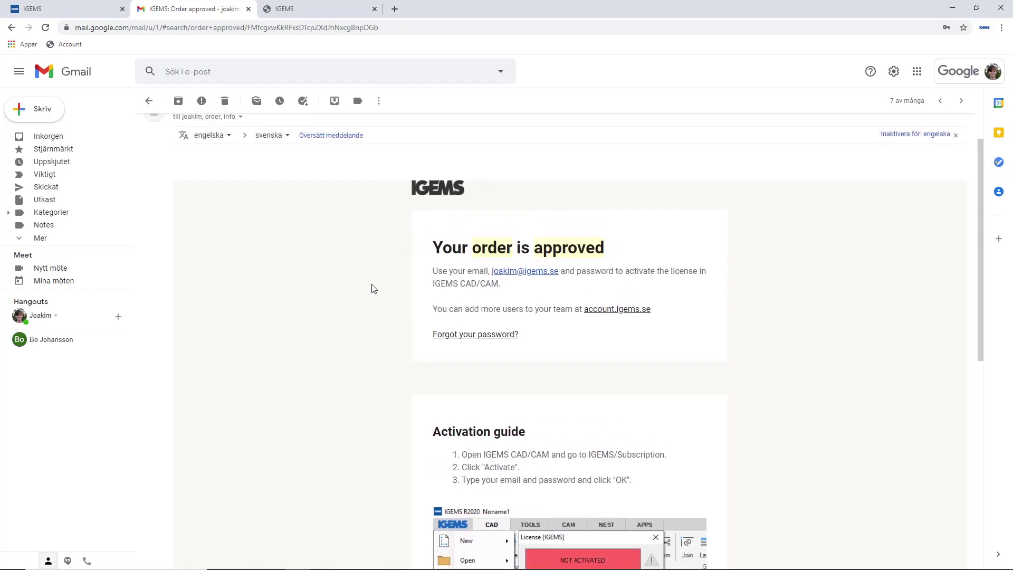
scroll(369, 253, "up", 1)
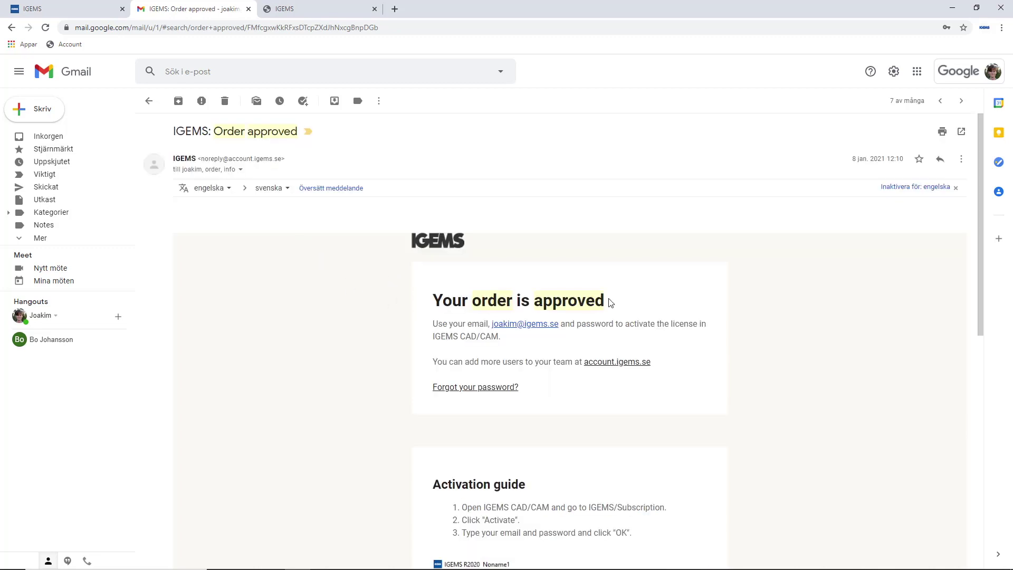
scroll(334, 294, "down", 1)
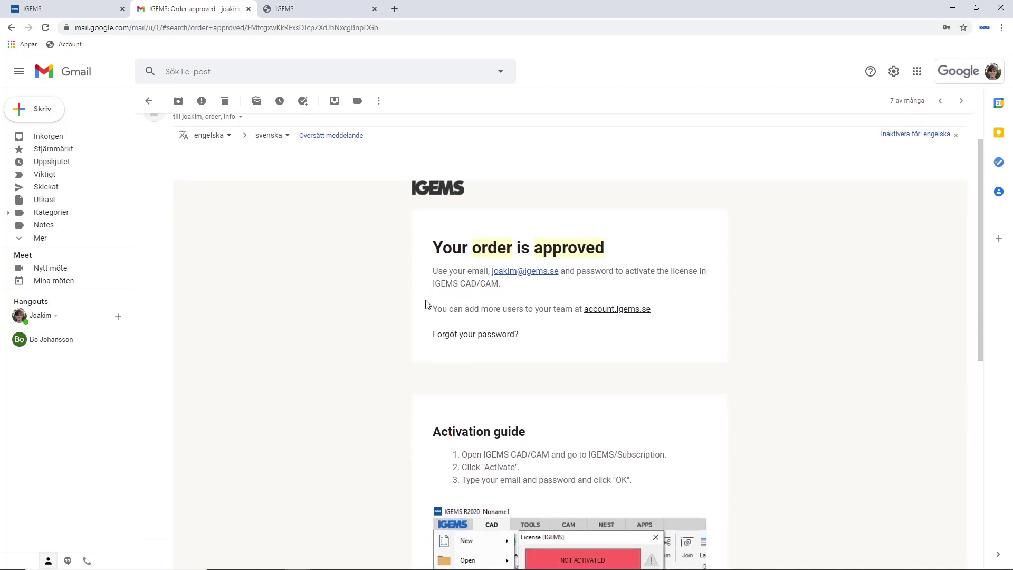
scroll(375, 321, "down", 2)
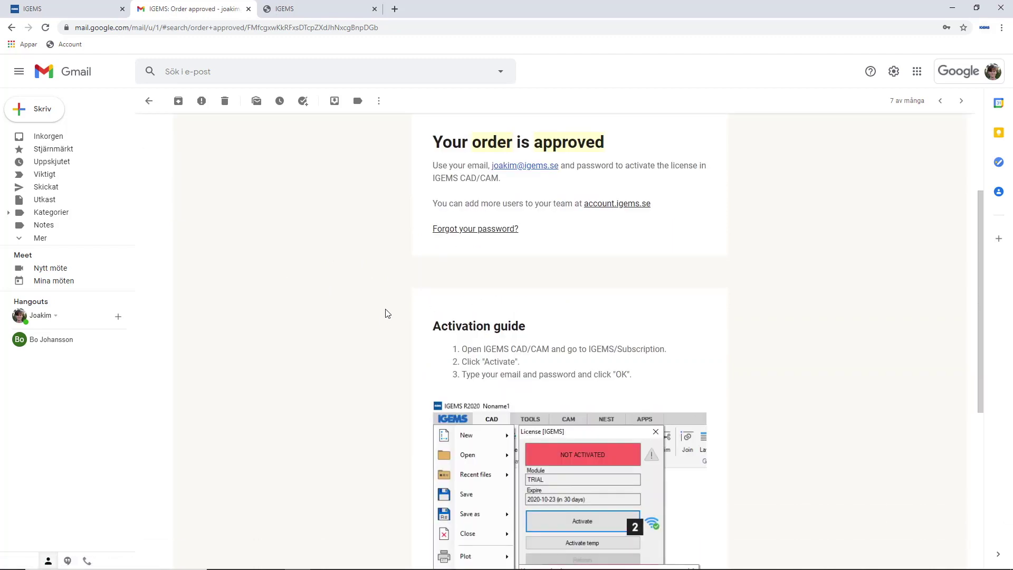
scroll(372, 315, "down", 2)
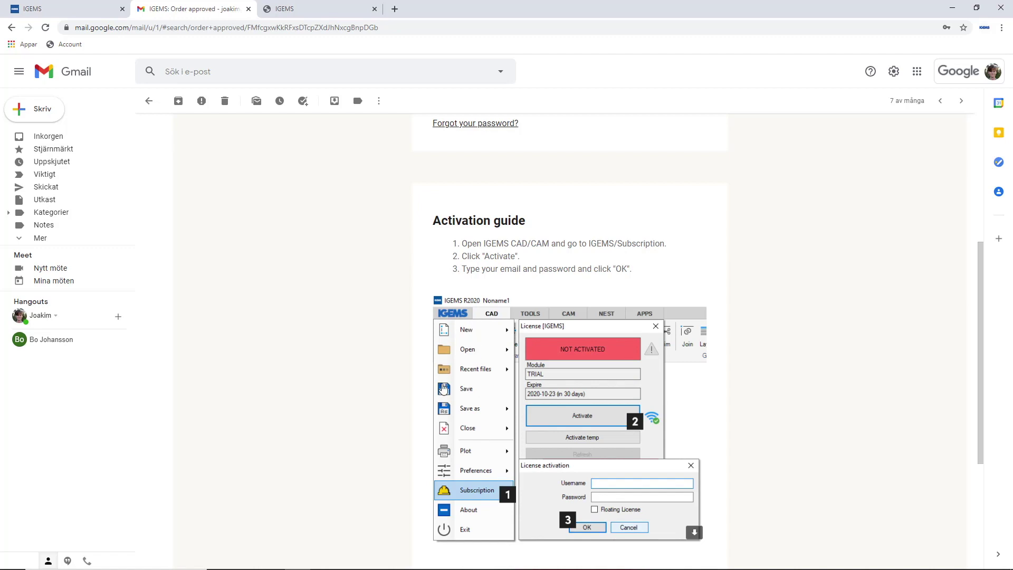
left_click(323, 558)
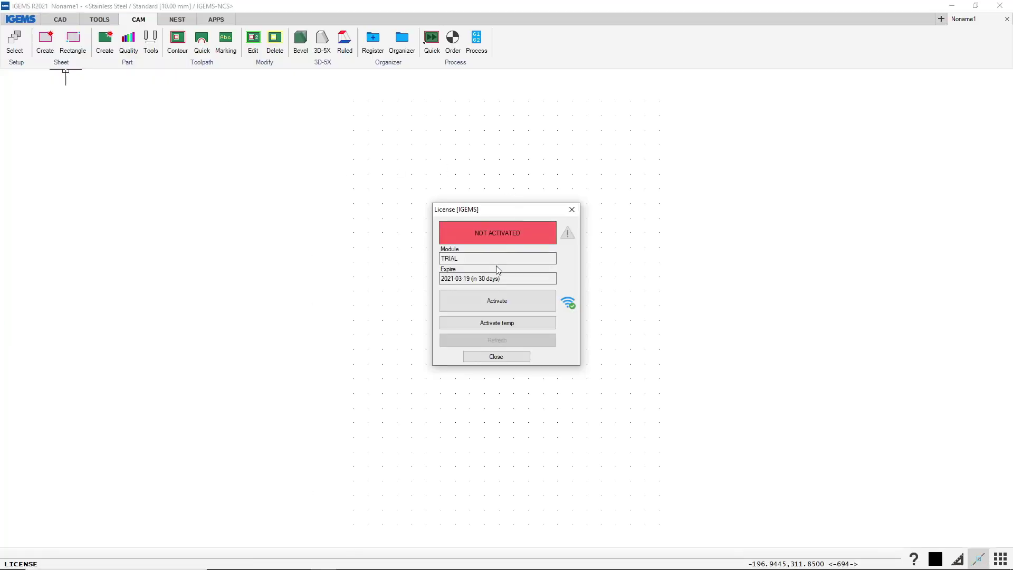
- Activate licence 20552 with the account login by selecting the 3D licence, then return to the browser
left_click(496, 305)
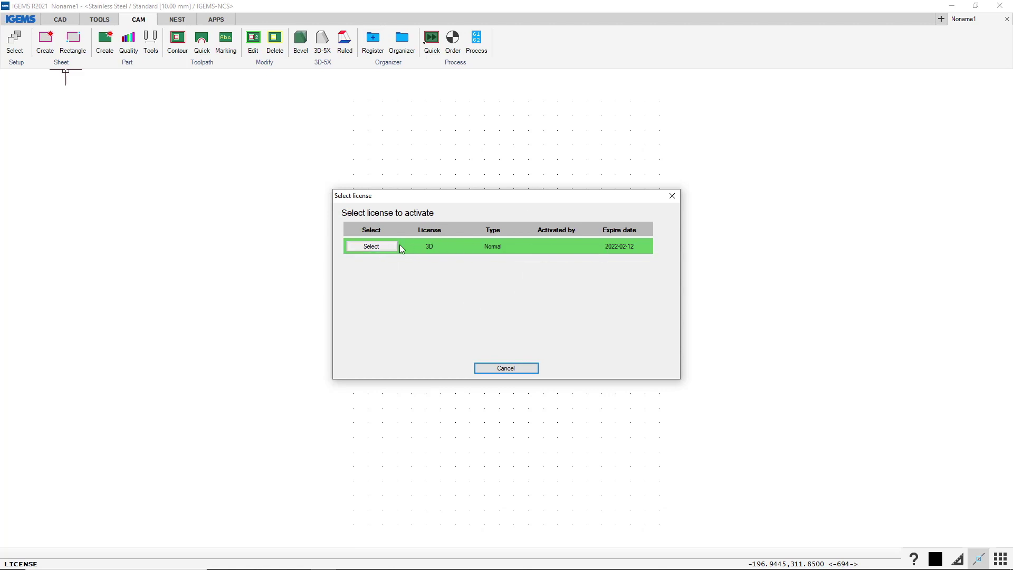
left_click(382, 245)
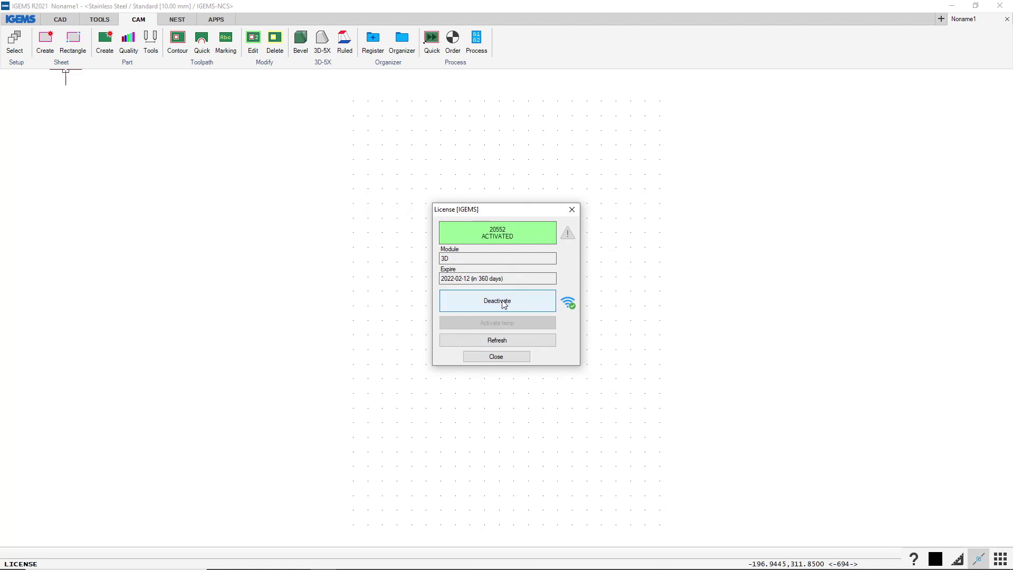
mouse_move(302, 560)
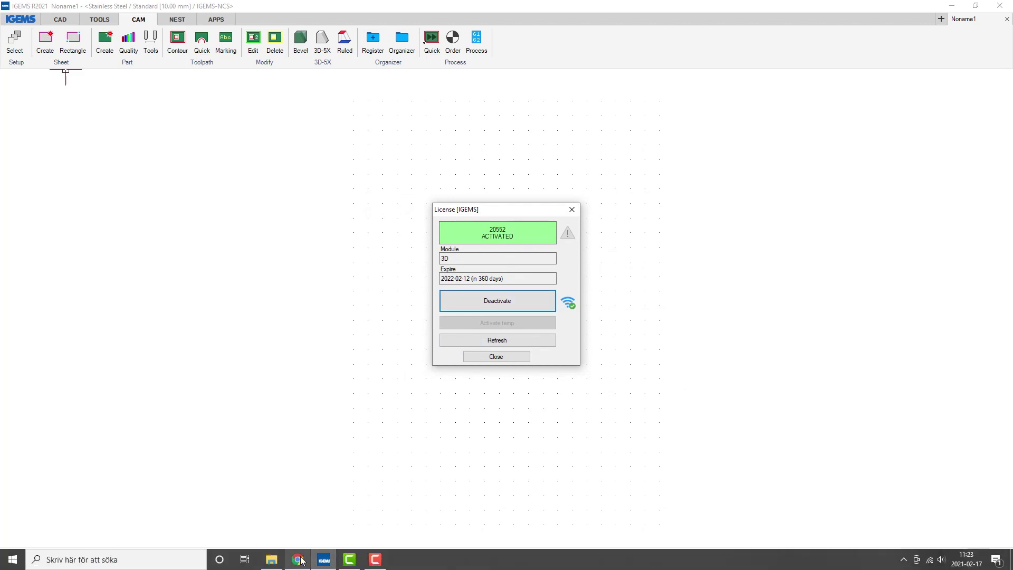
left_click(301, 559)
- Confirm on the IGEMS Account home dashboard that 1 licence is in use, then return to IGEMS R2021
left_click(84, 9)
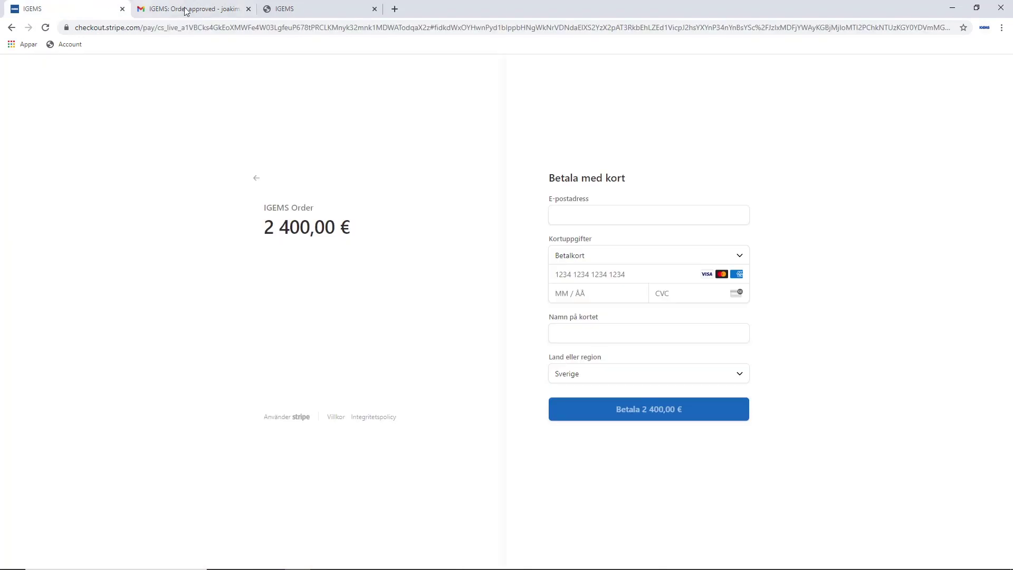
left_click(330, 8)
left_click(106, 9)
left_click(12, 27)
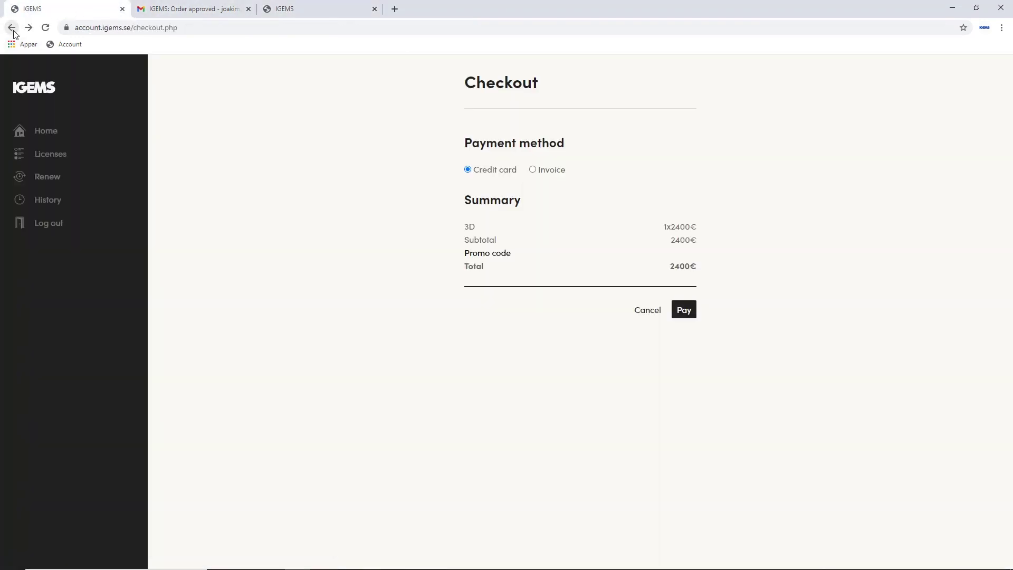
left_click(54, 137)
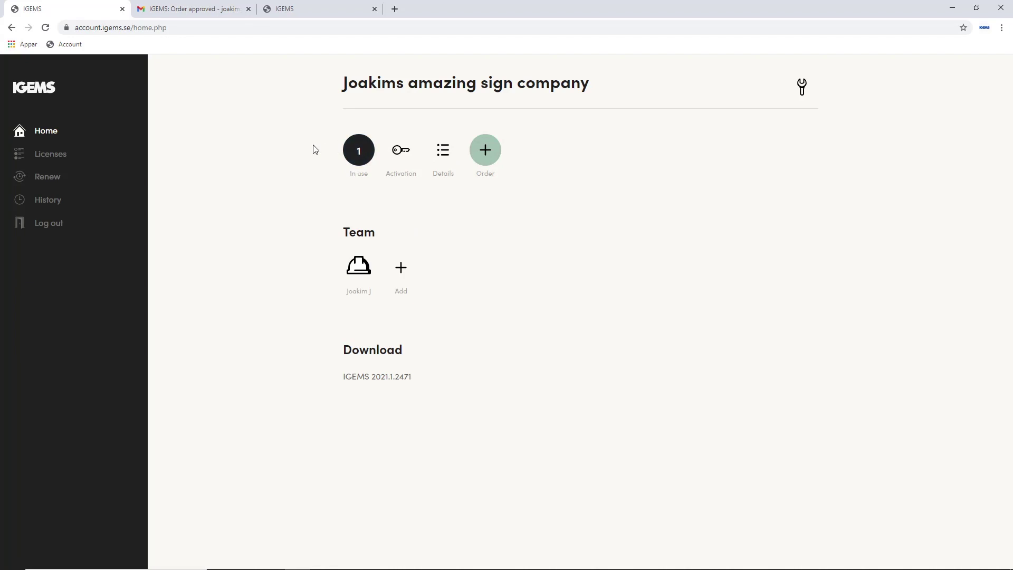
mouse_move(323, 567)
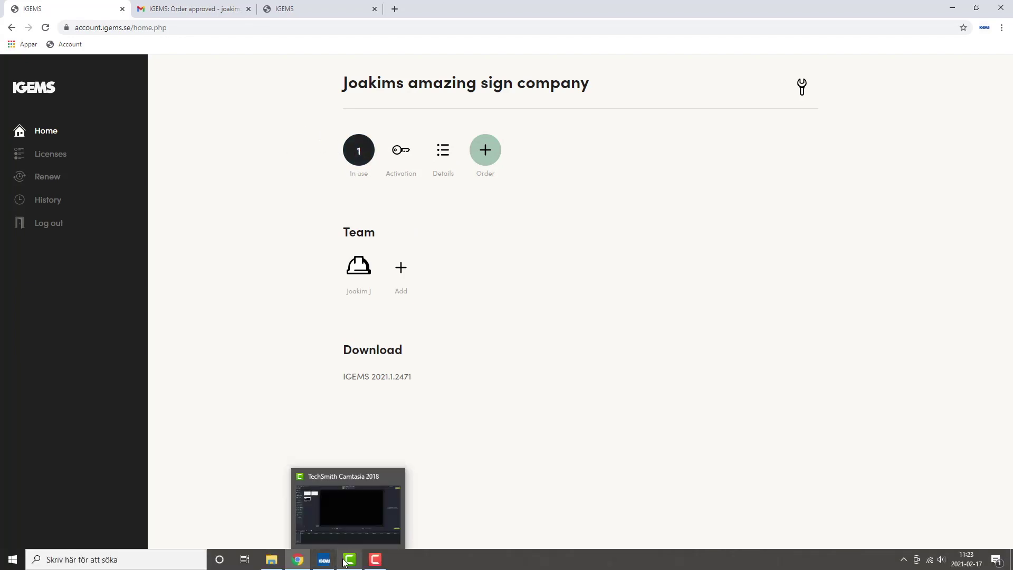
left_click(323, 559)
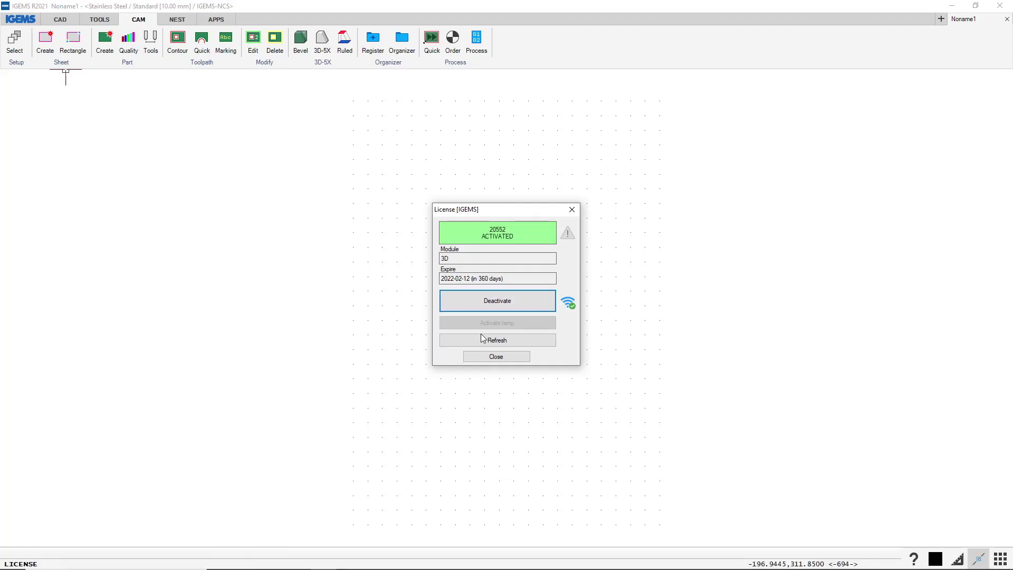
- Close the License dialog and review the IGEMS-NCS, Stainless Steel 10.00 mm machine selection without changes
left_click(571, 209)
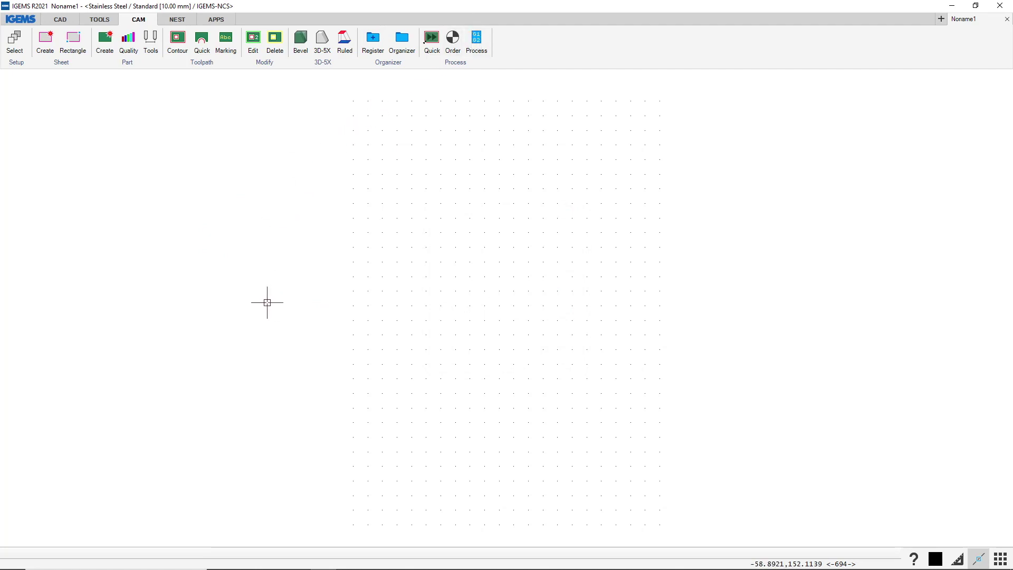
left_click(14, 42)
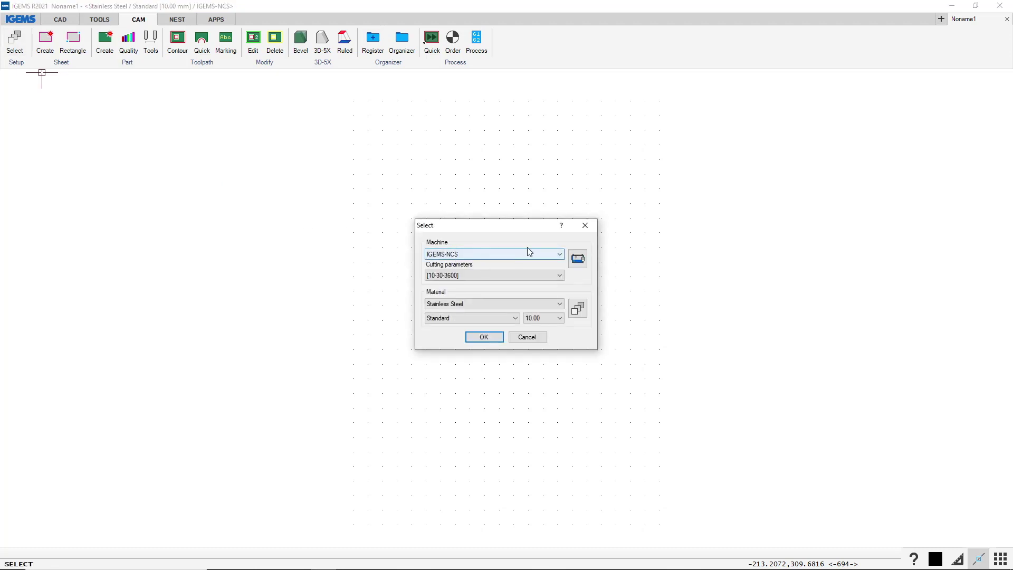
left_click(585, 225)
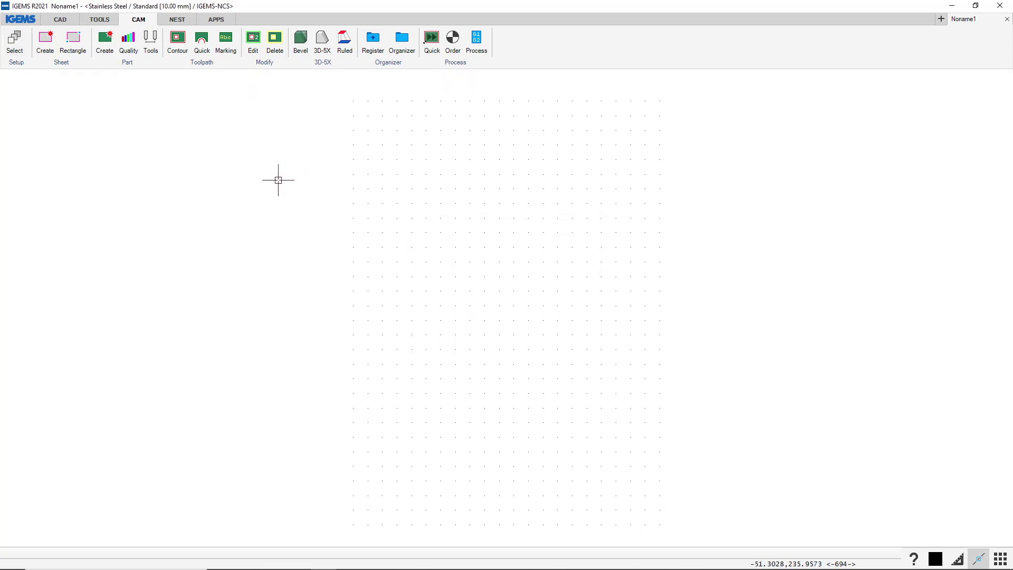